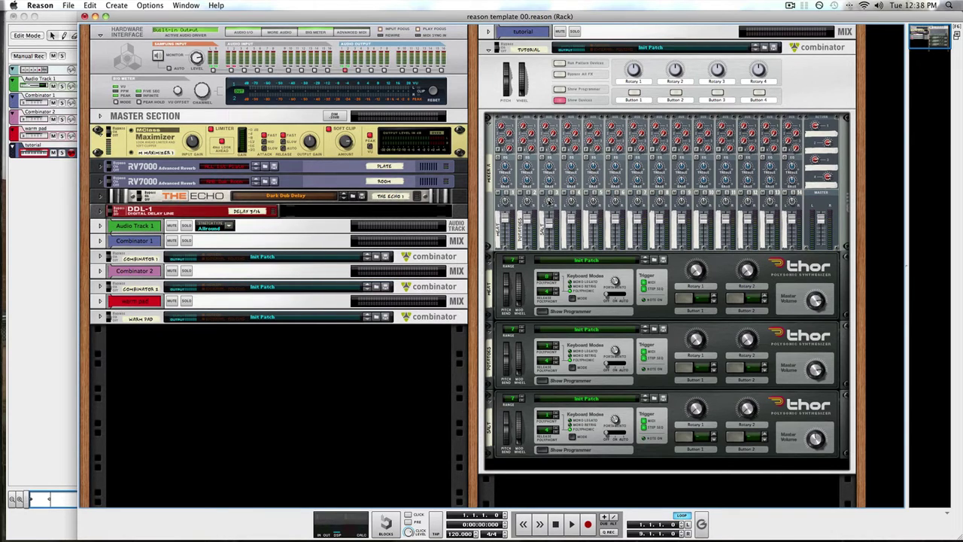
Solo the Meat, Potatoes and Salt channels of Mixer A one at a time to audition each Thor layer
mouse_move(570, 201)
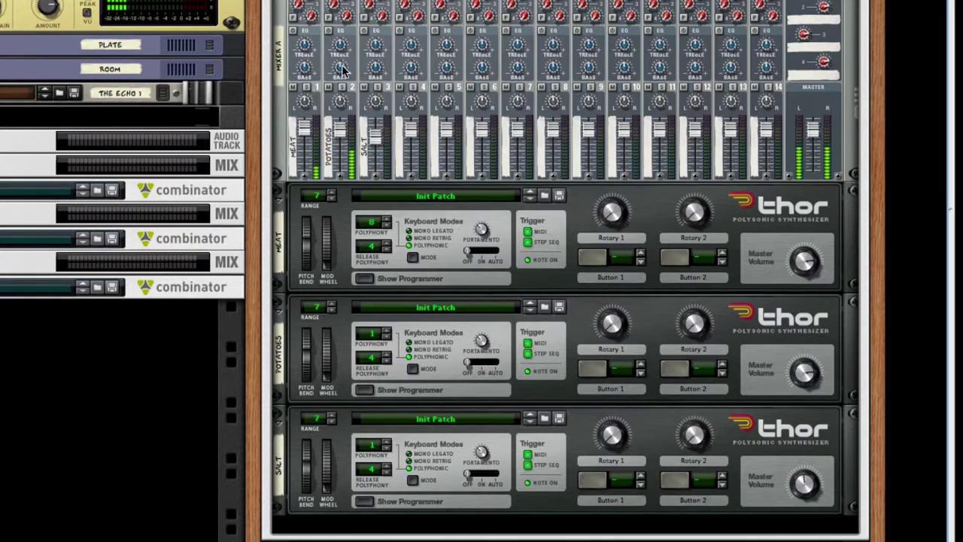
left_click(307, 88)
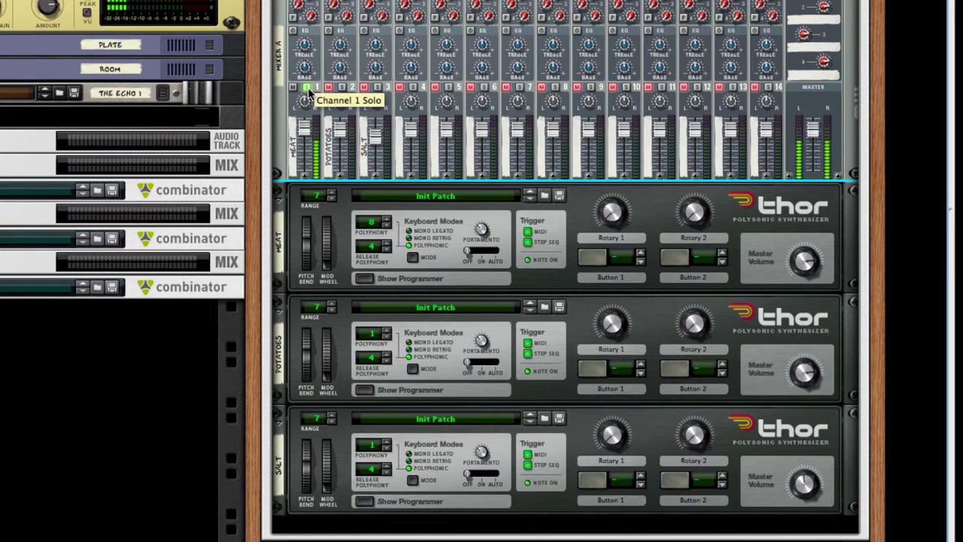
left_click(307, 87)
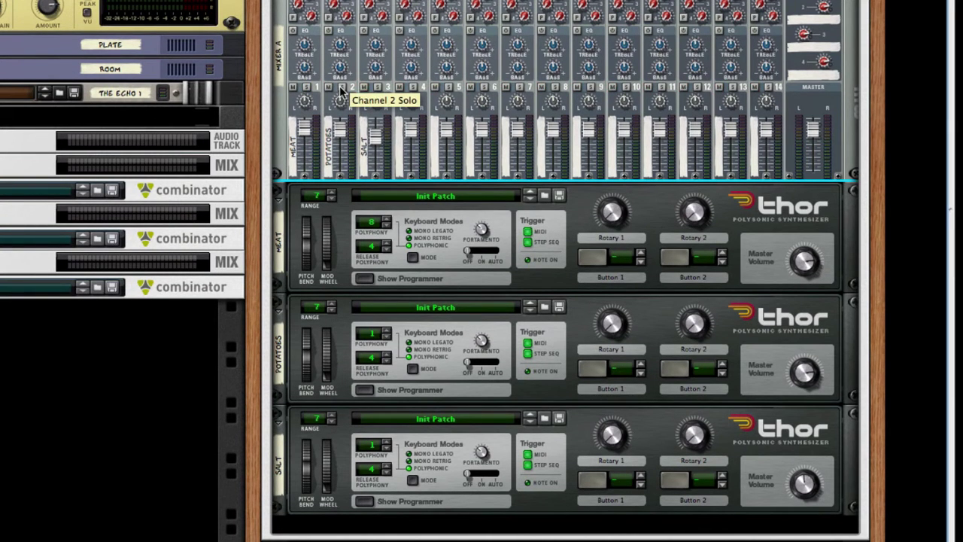
left_click(342, 87)
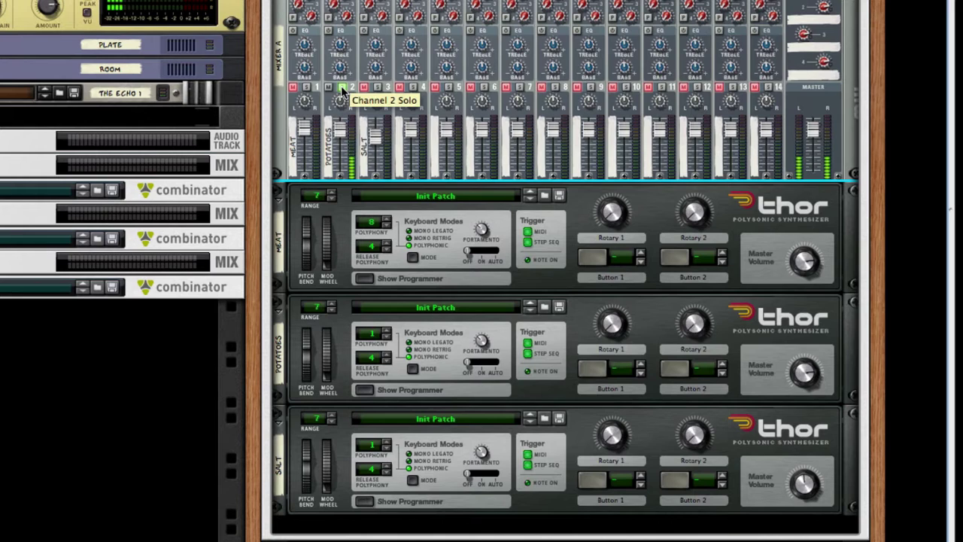
left_click(342, 87)
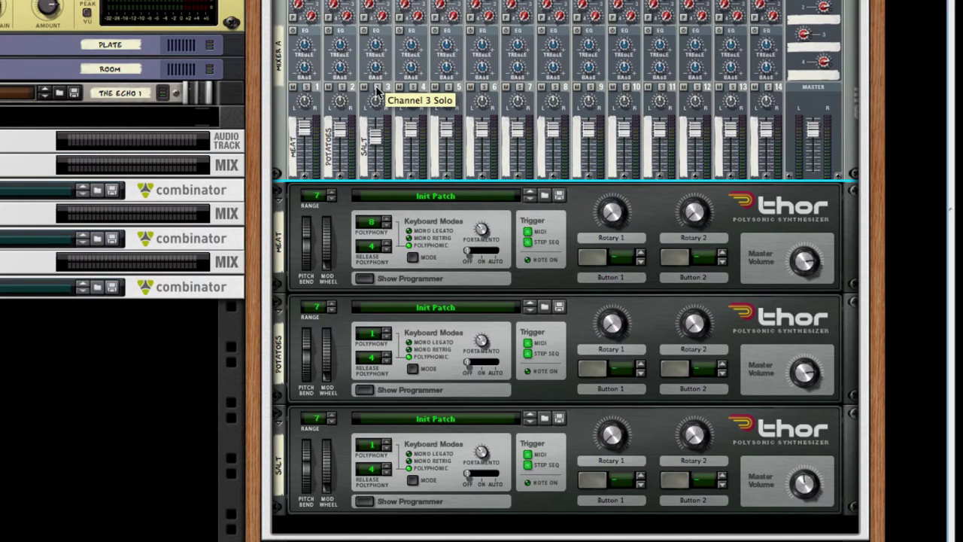
left_click(378, 87)
left_click(378, 88)
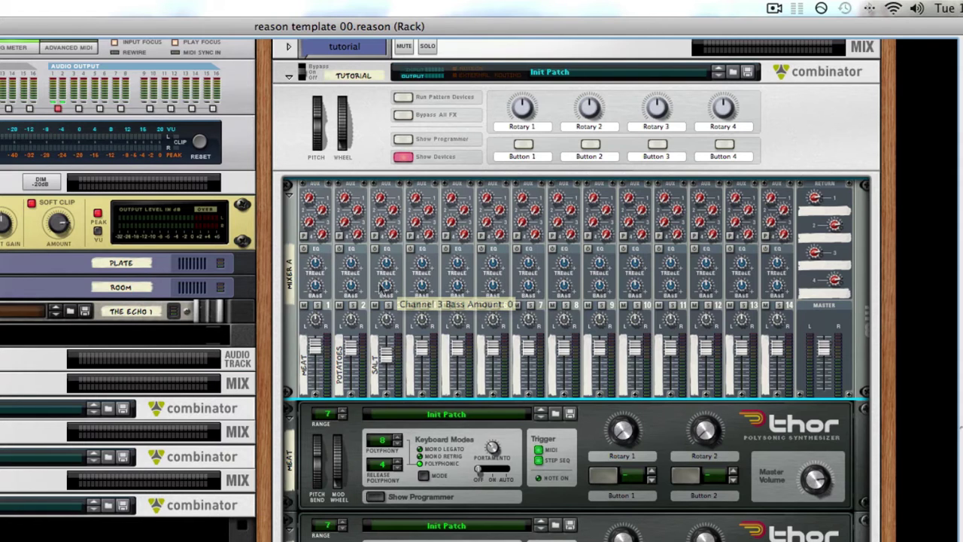
Add three MClass Stereo Imagers above Mixer A inside the Tutorial Combinator
left_click_drag(2, 224, 485, 200)
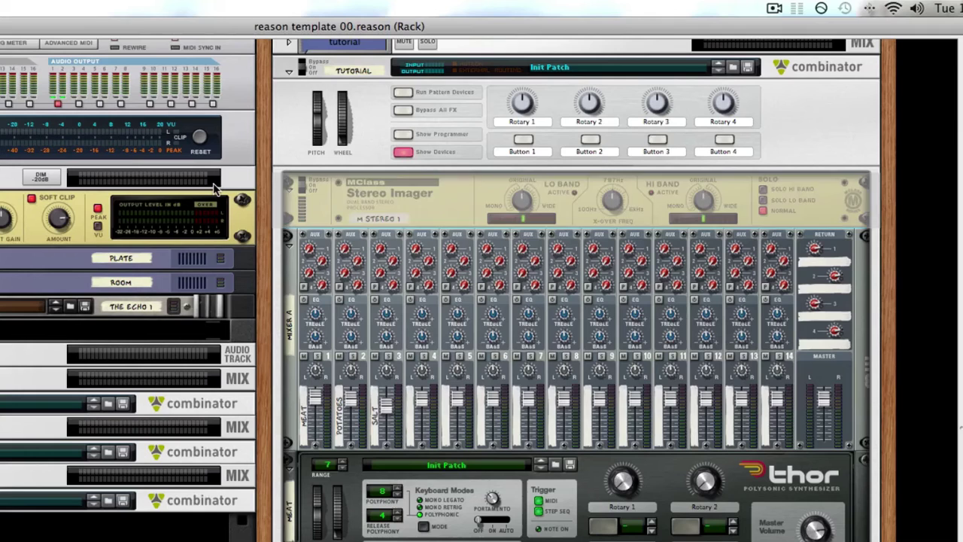
left_click_drag(1, 225, 524, 233)
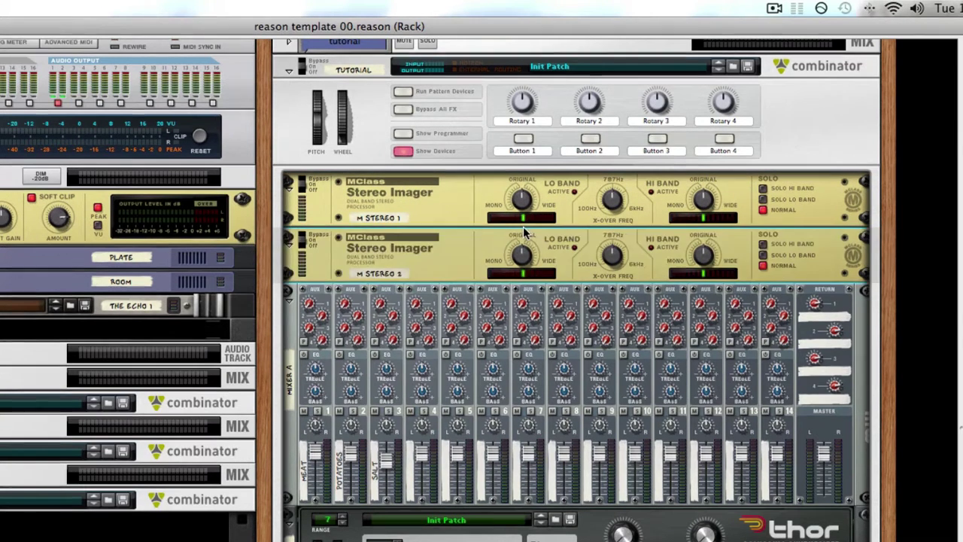
left_click_drag(225, 188, 640, 241)
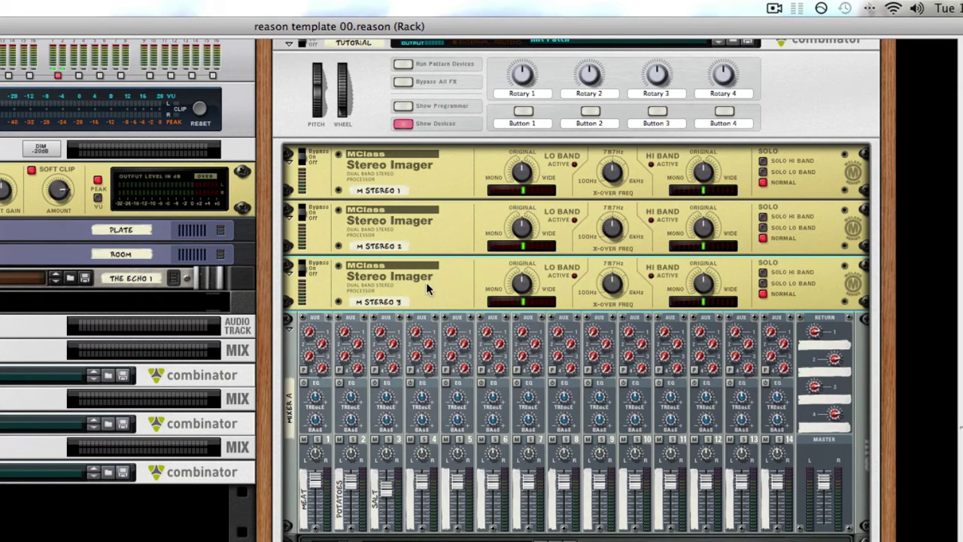
Disconnect all automatic cabling between the Combinator's To Devices outputs and the three Stereo Imagers on the rack's rear
key("Tab")
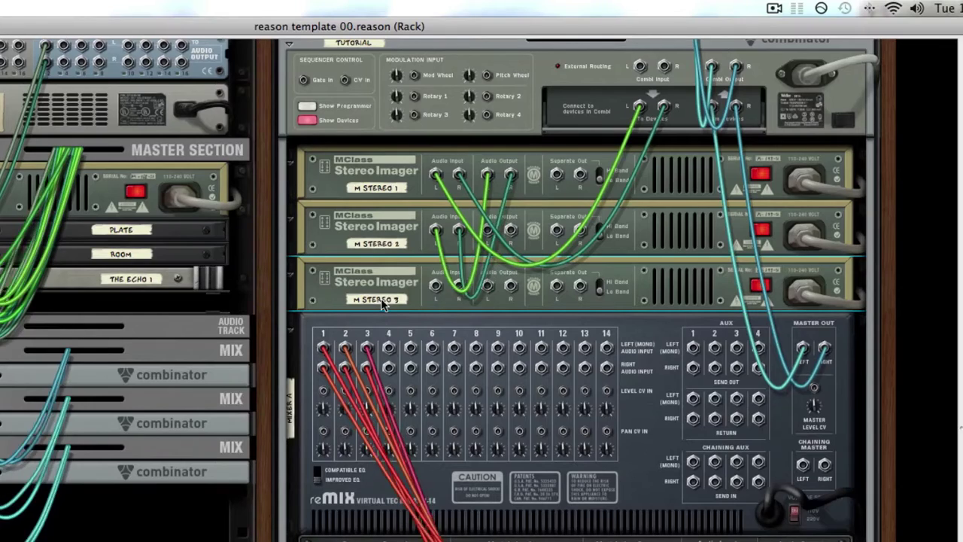
left_click_drag(663, 109, 581, 122)
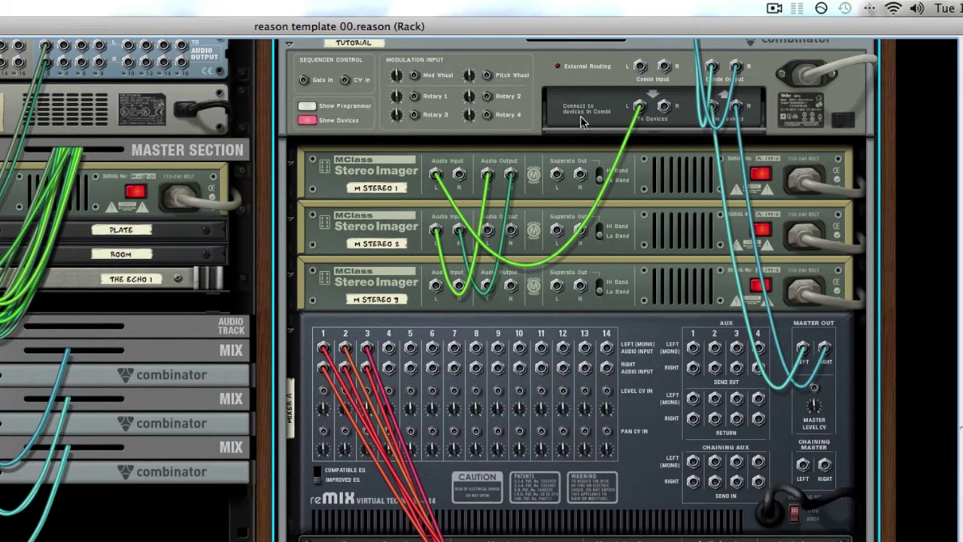
left_click_drag(640, 109, 456, 178)
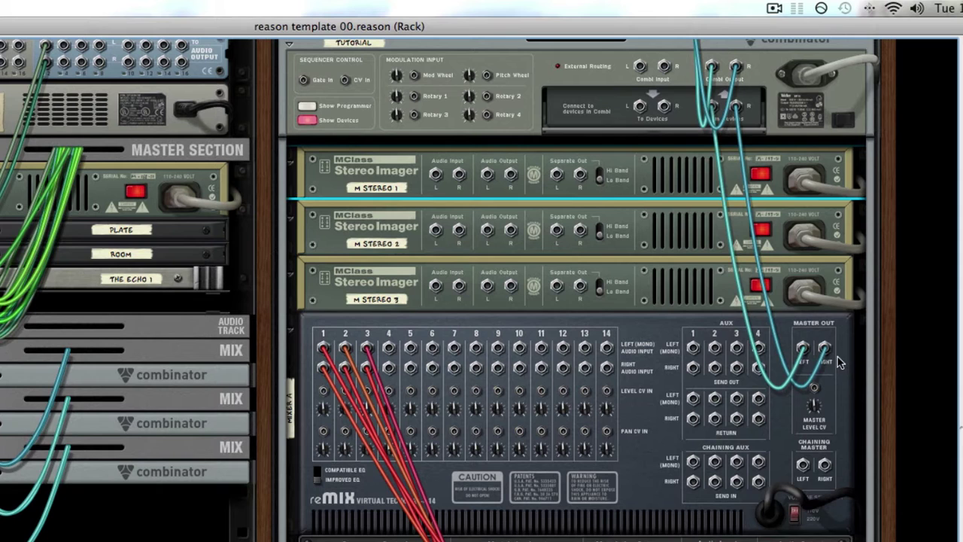
Route Mixer A's stereo master output into M Stereo 3's audio input and add a second reMIX mixer above the imagers
left_click_drag(825, 348, 432, 224)
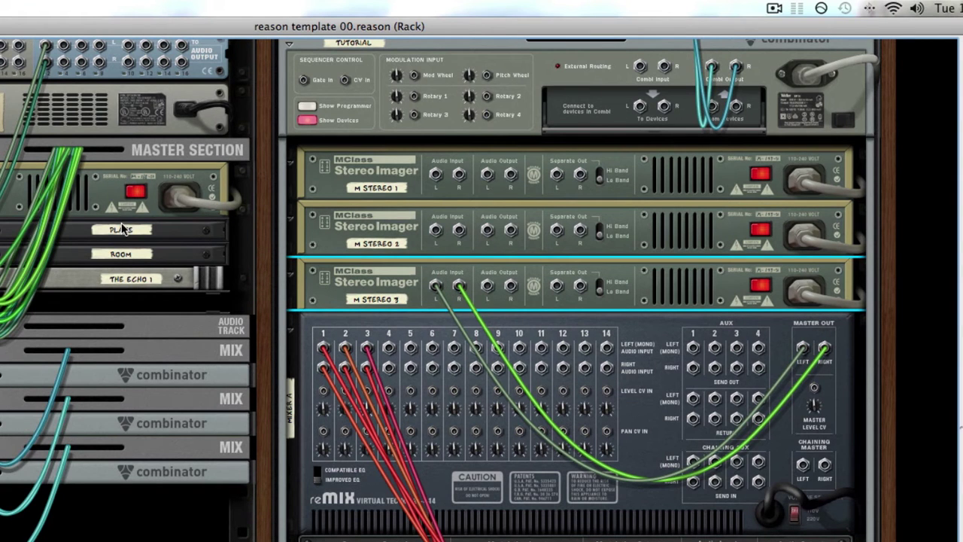
left_click_drag(0, 331, 536, 166)
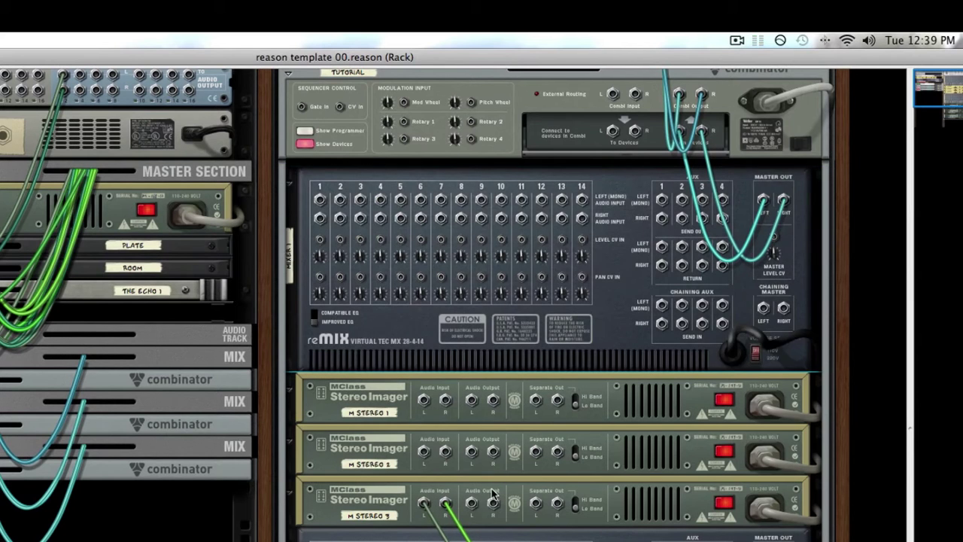
Feed mixer channels 1–3 from the audio outputs of M Stereo 3, 2 and 1, daisy-chaining separate outputs between imagers and sending the last to channel 4
left_click_drag(472, 506, 319, 200)
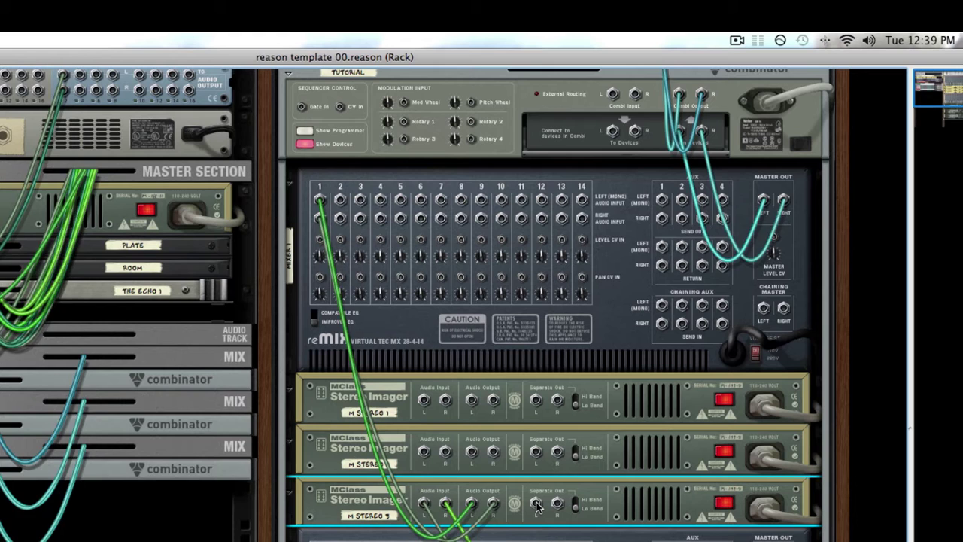
left_click_drag(536, 503, 340, 203)
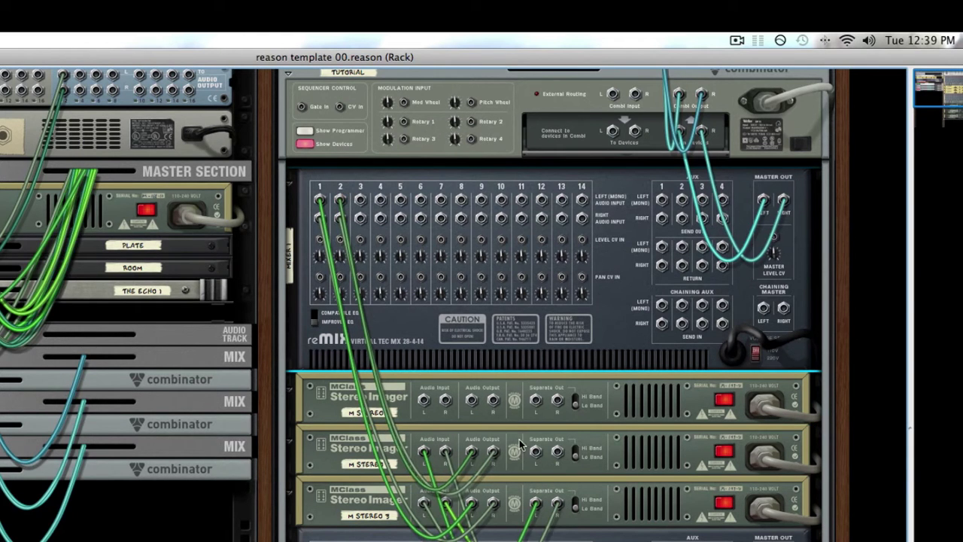
left_click_drag(535, 452, 361, 202)
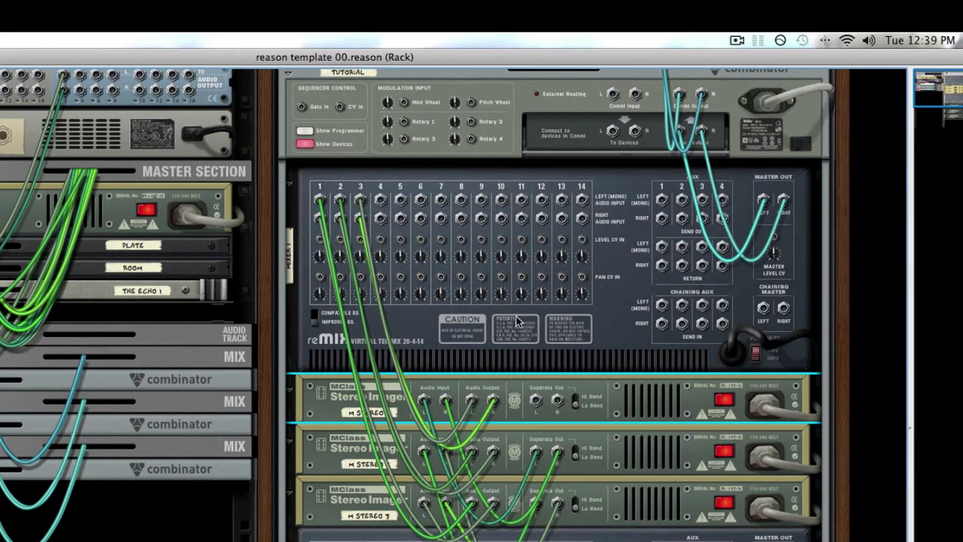
left_click_drag(533, 398, 380, 200)
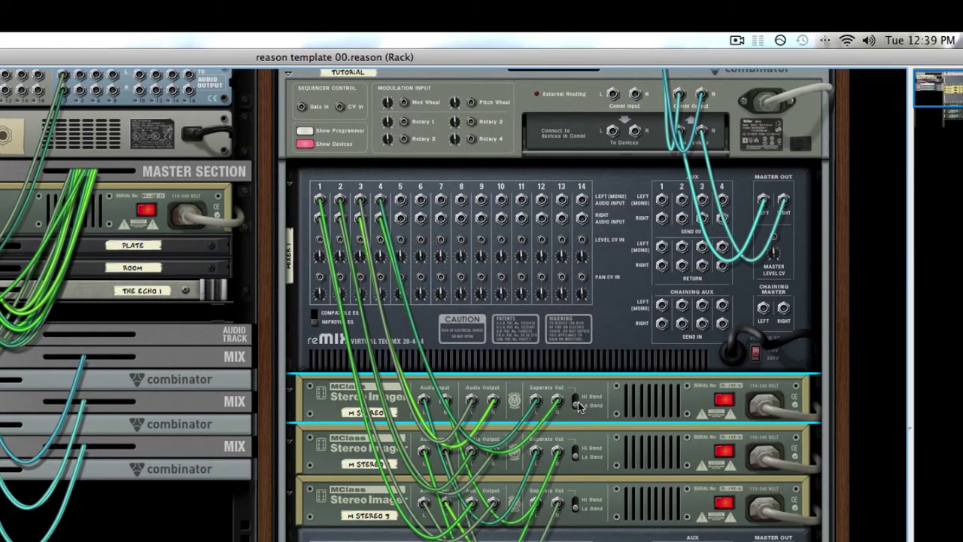
left_click(579, 510)
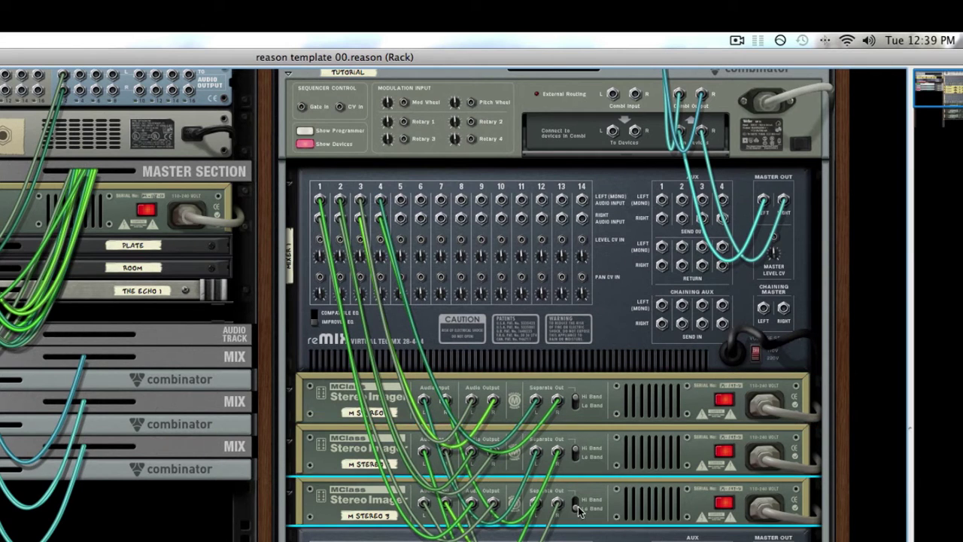
Set the solo mode of all three Stereo Imagers to Lo Band on the rack's front and recheck the rear cabling
key("Tab")
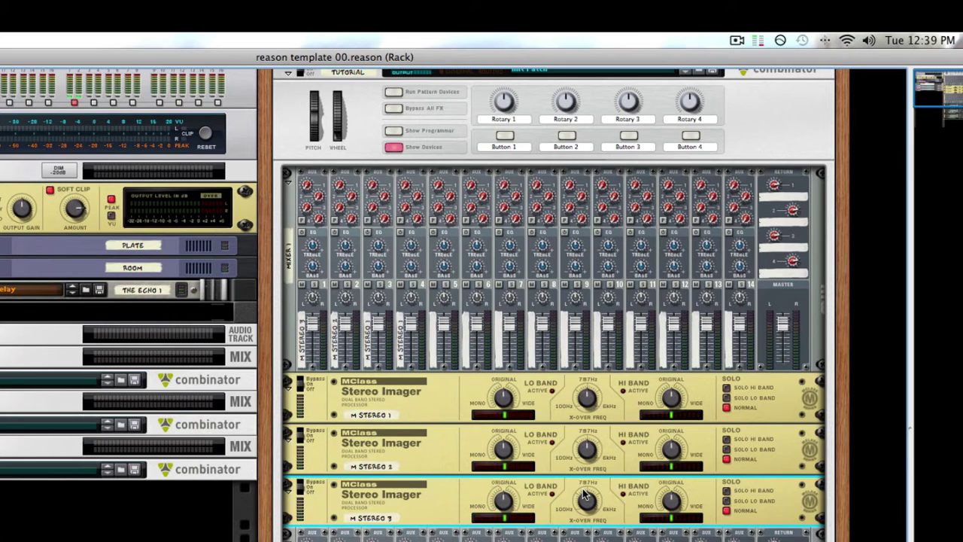
left_click(727, 399)
left_click(727, 450)
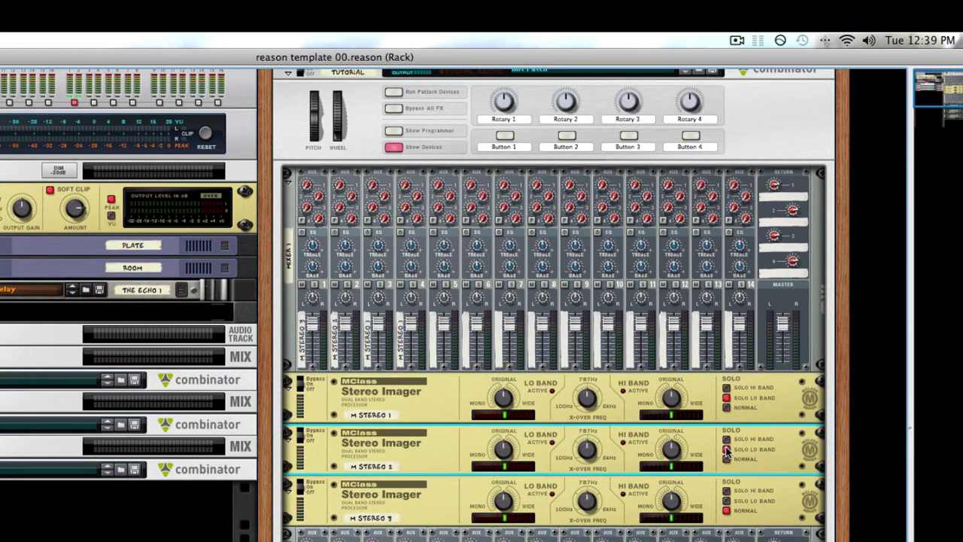
left_click(727, 502)
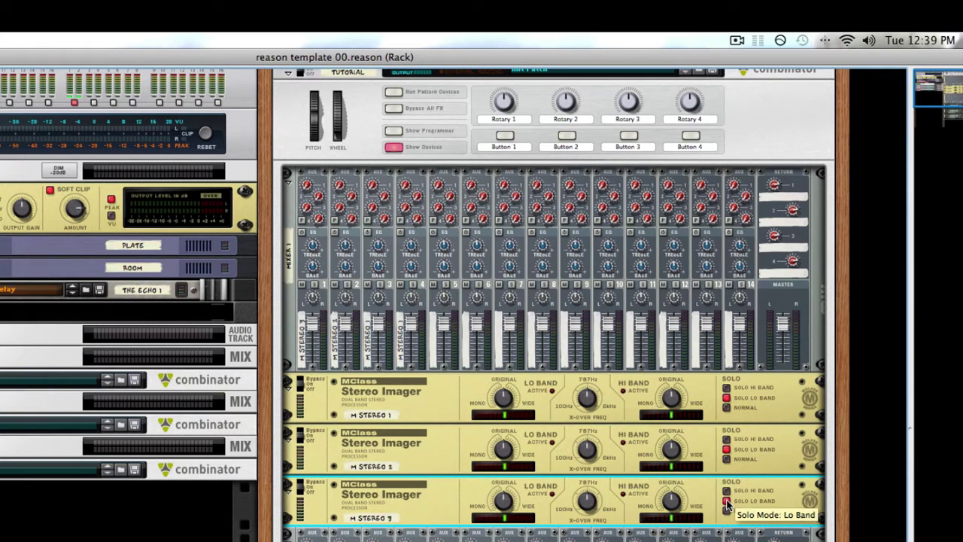
key("Tab")
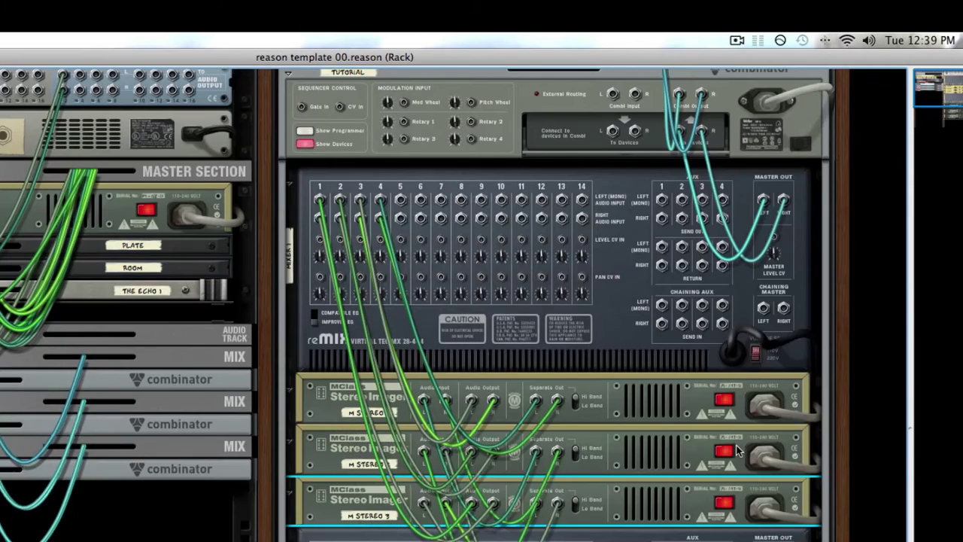
key("Tab")
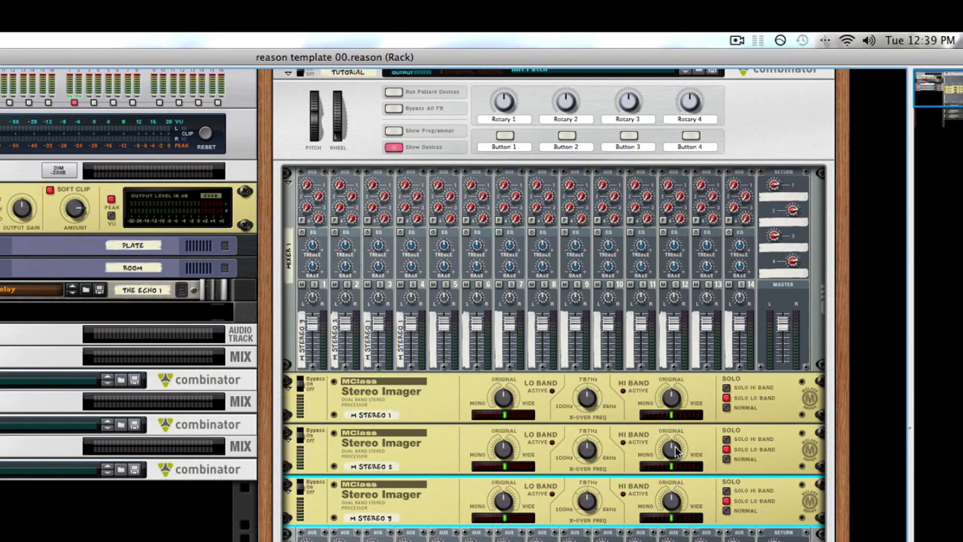
Rename the Stereo Imagers from the lowest unit upward as low, low mid and high mid
mouse_move(675, 446)
double_click(361, 518)
type("low")
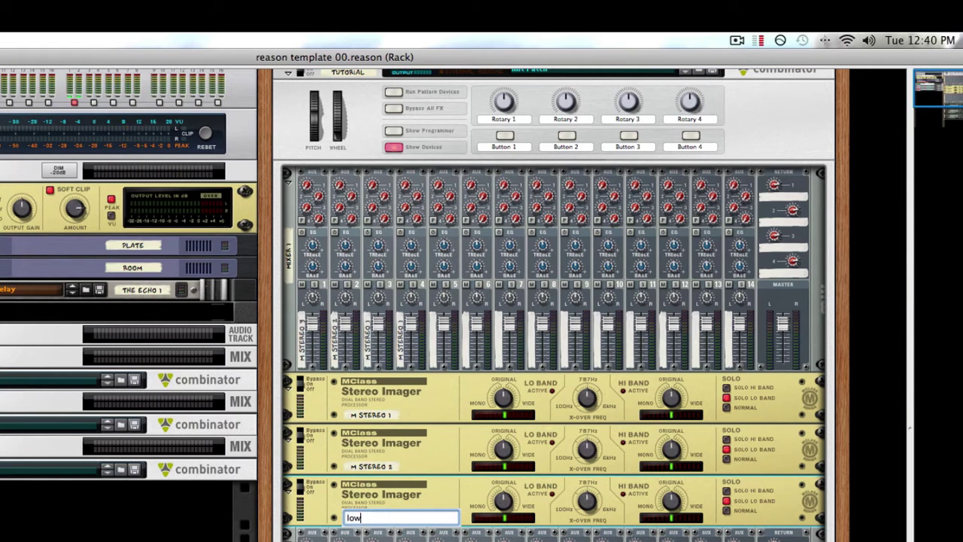
key("Return")
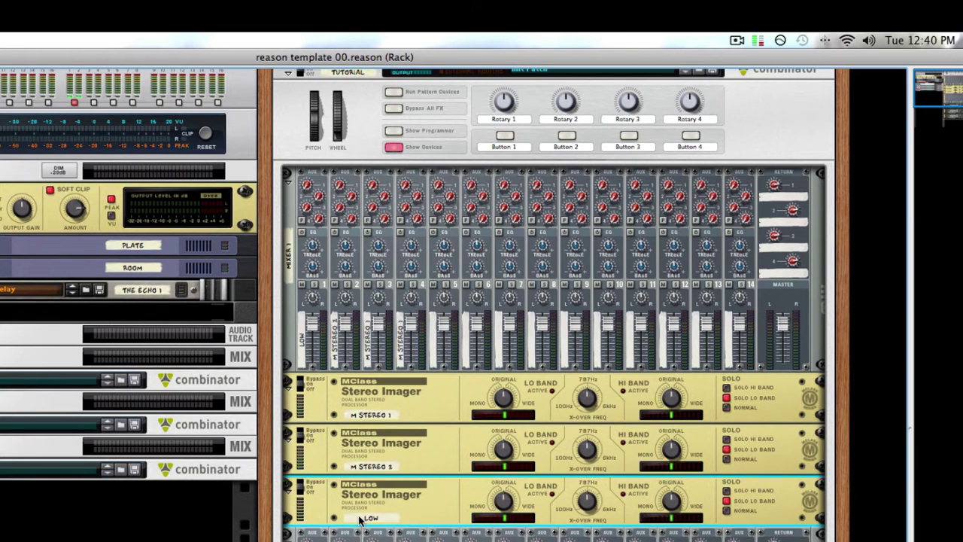
left_click(380, 471)
double_click(380, 471)
type("low mi")
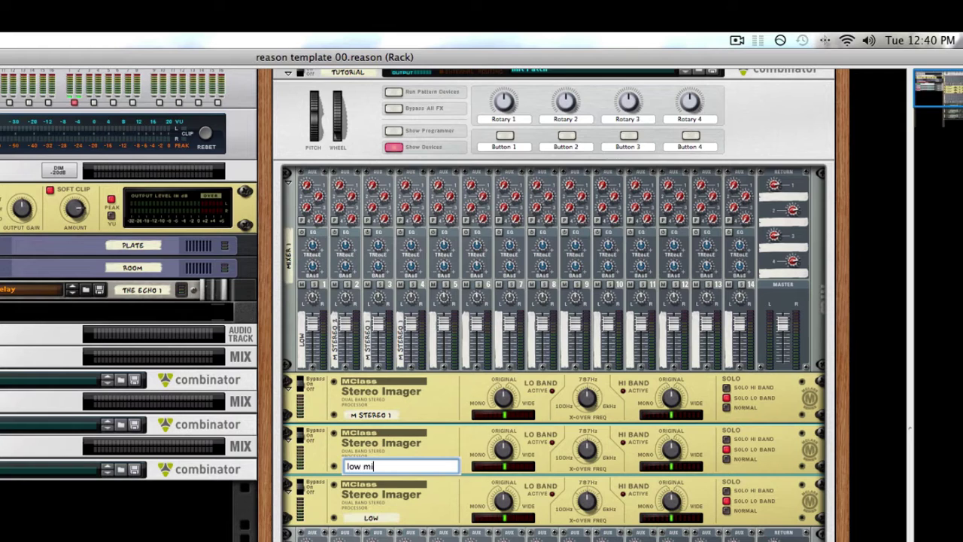
type("d")
key("Return")
double_click(373, 416)
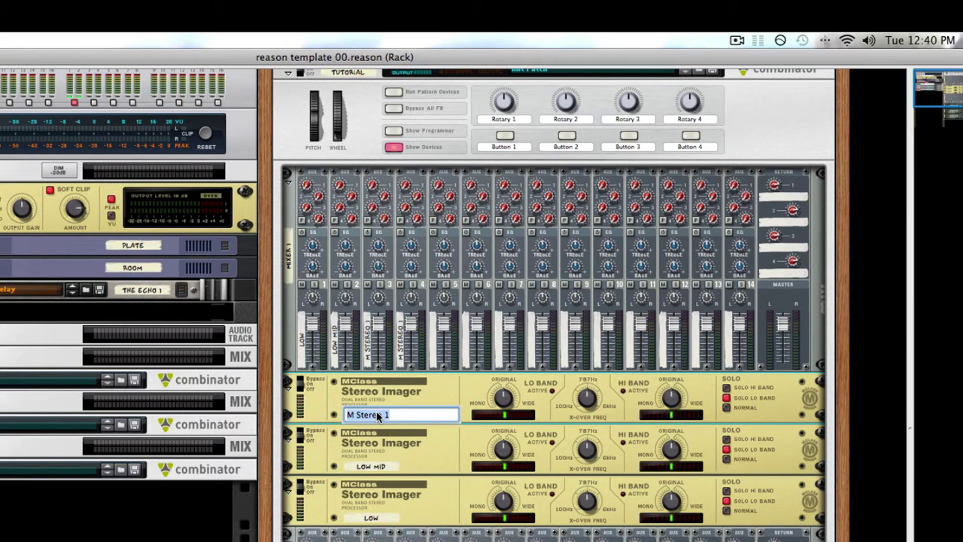
type("high mid")
key("Return")
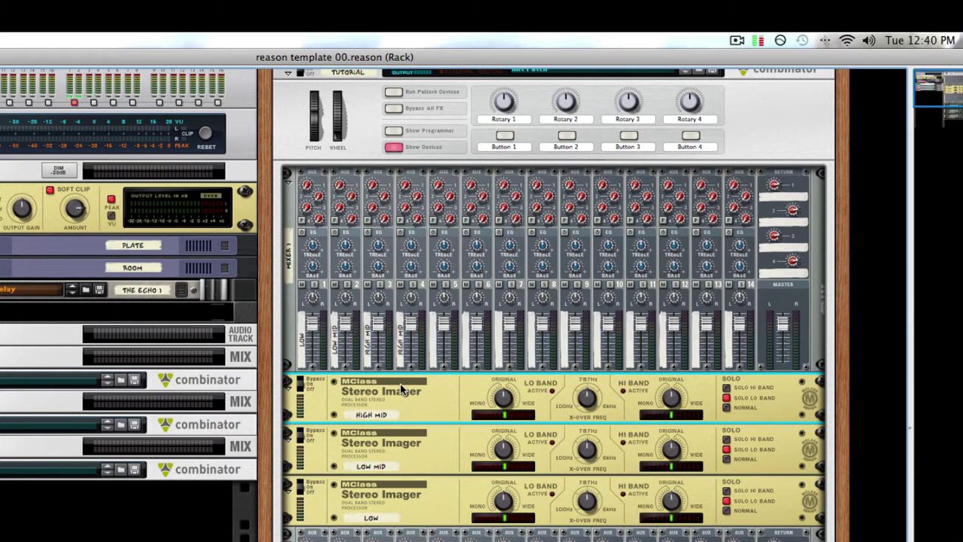
Add a Spider Audio Merger & Splitter between the upper mixer and the High Mid imager and name it high
key("Tab")
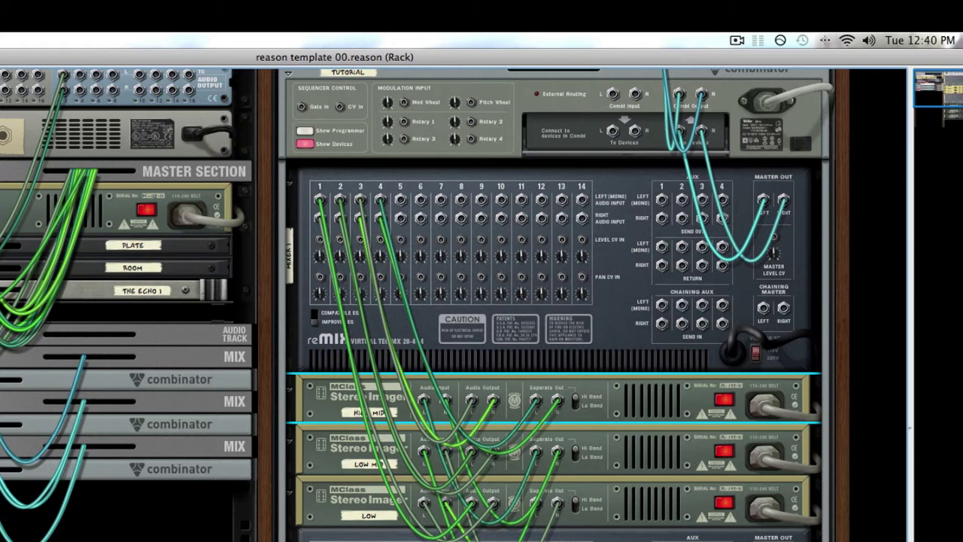
left_click_drag(485, 520, 565, 379)
left_click(470, 382)
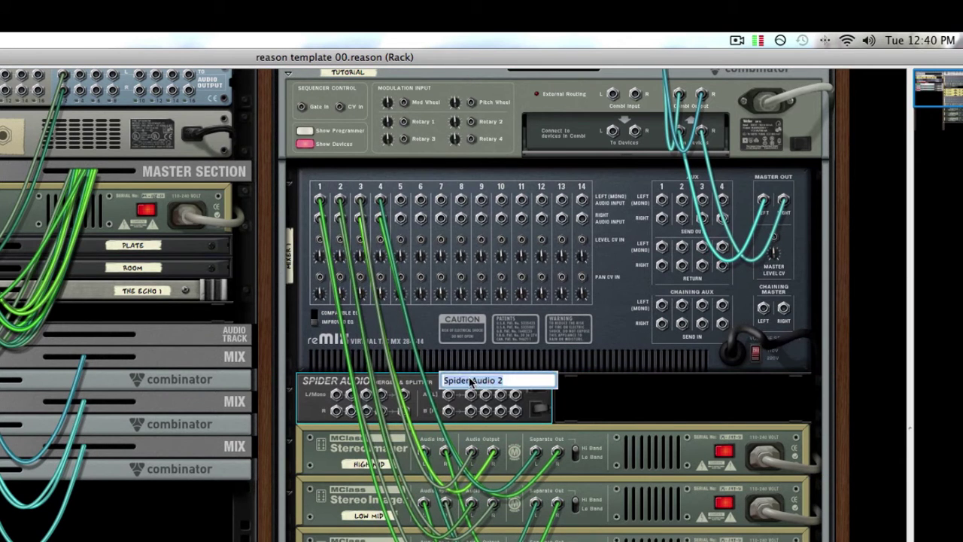
type("high")
key("Return")
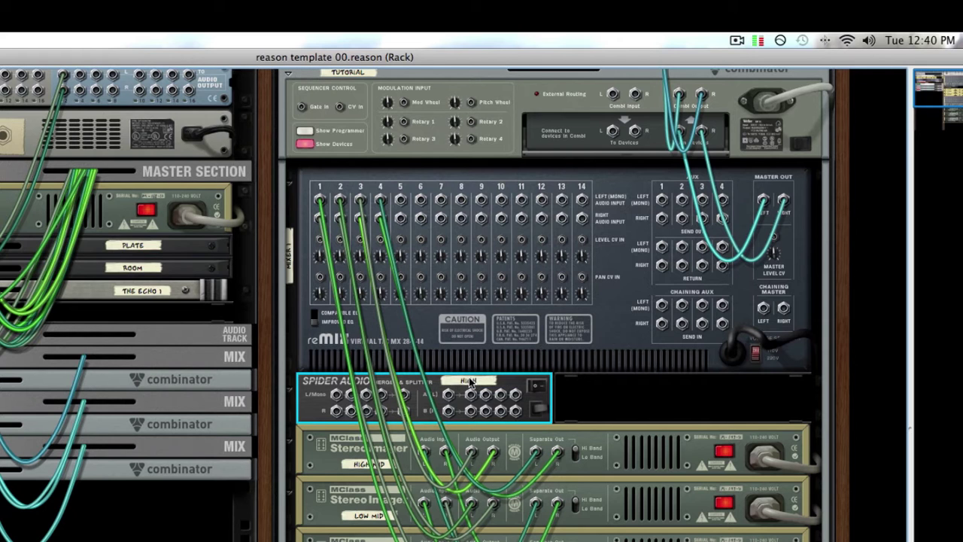
Reroute the High Mid imager's separate output through the High Spider Audio splitter into channel 4 of the upper mixer
left_click(546, 451)
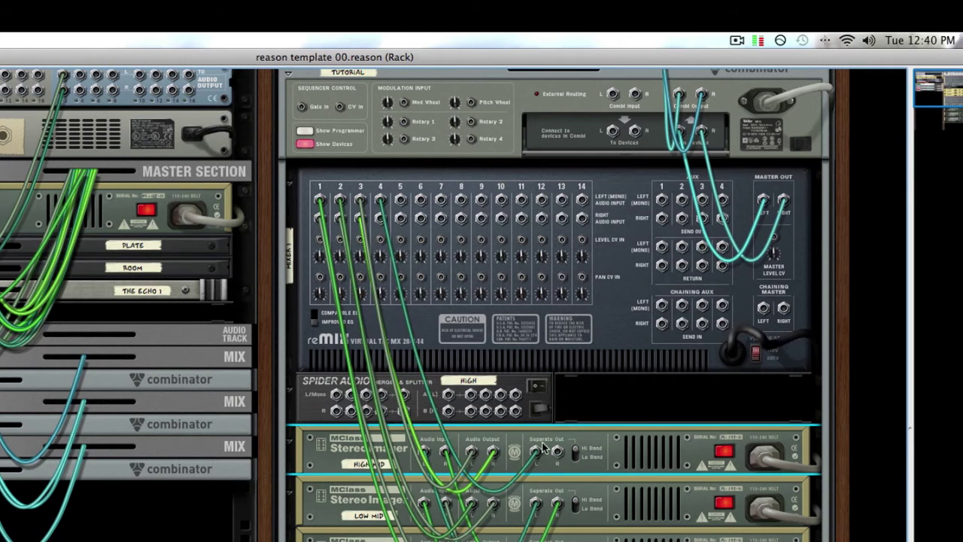
left_click_drag(537, 451, 595, 404)
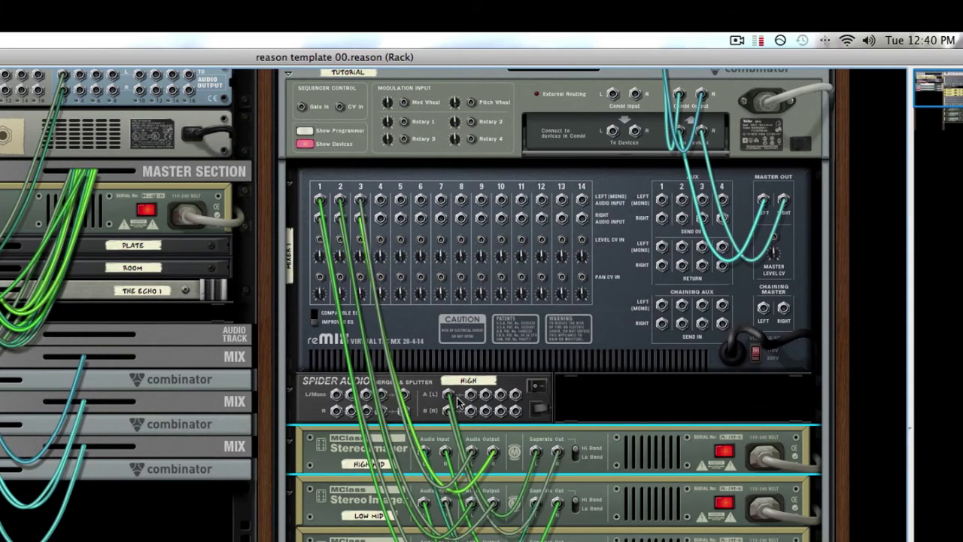
left_click_drag(471, 394, 387, 222)
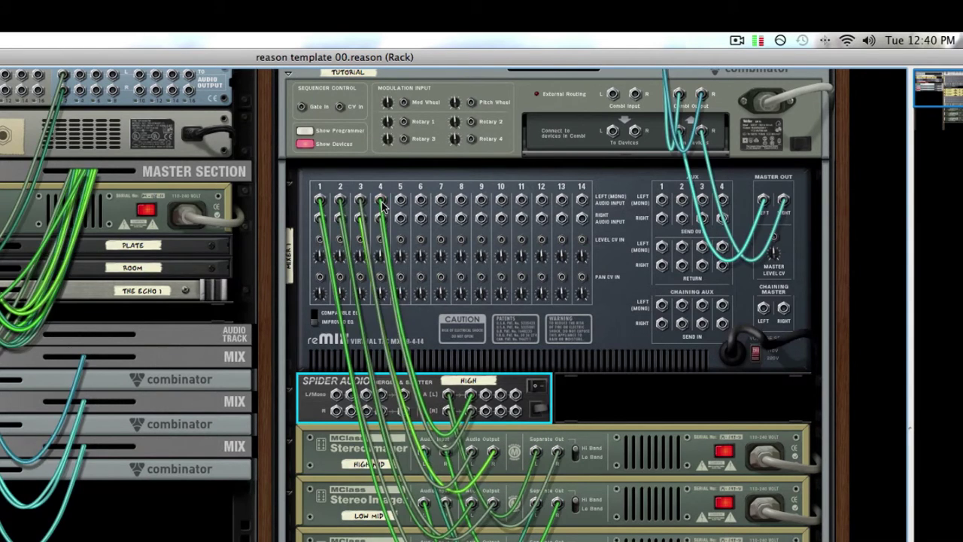
Fold the High Spider Audio unit, lower the Low imager's crossover to 138 Hz and fine-tune it with upper mixer channel 1 soloed
key("Tab")
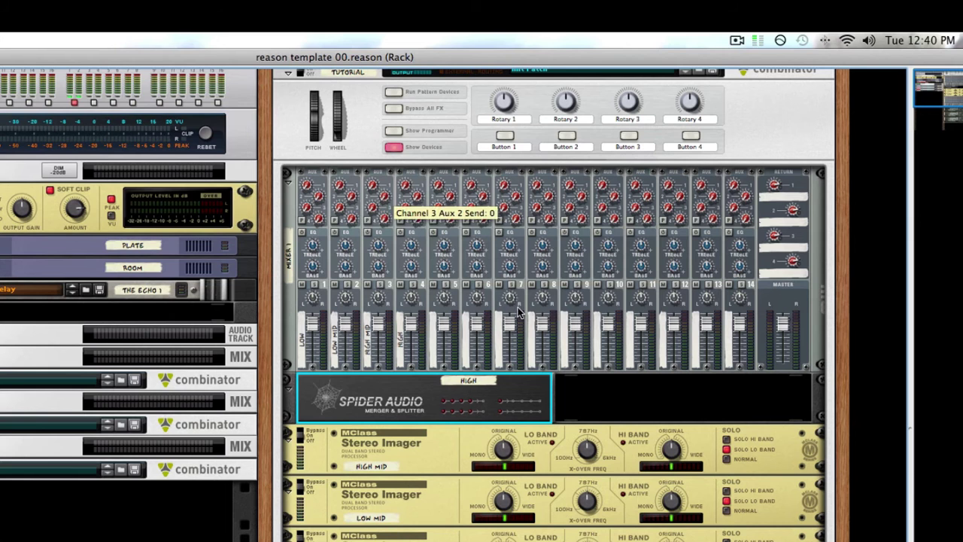
left_click(288, 391)
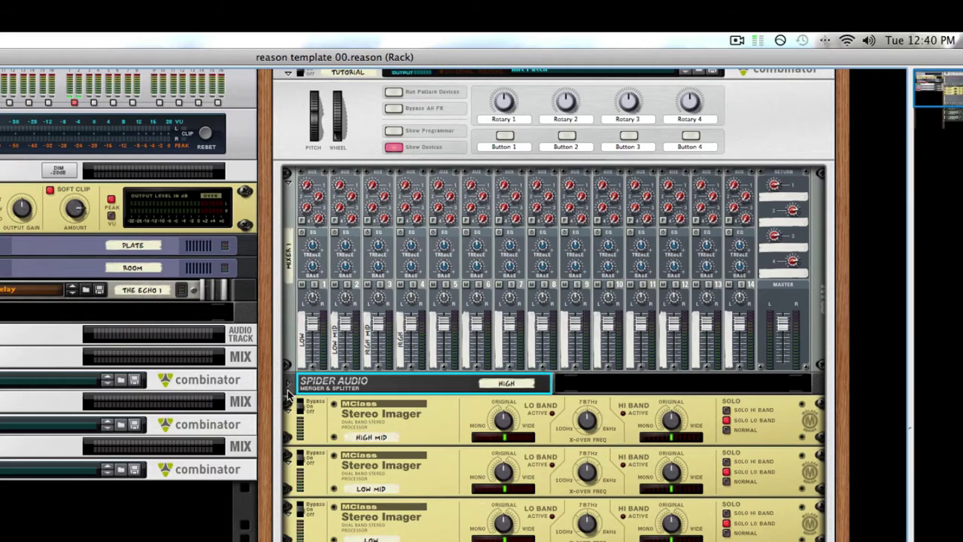
left_click(587, 526)
left_click_drag(583, 536, 583, 539)
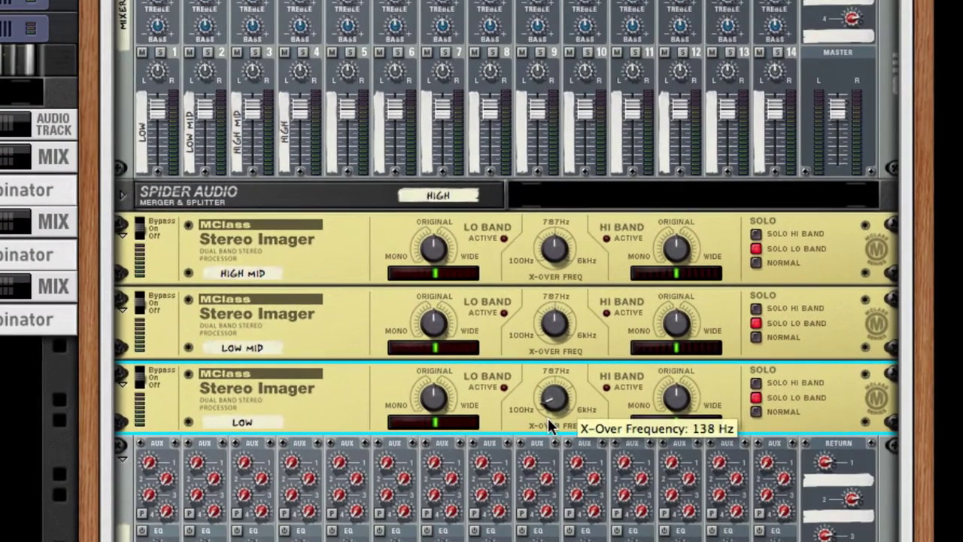
left_click(160, 52)
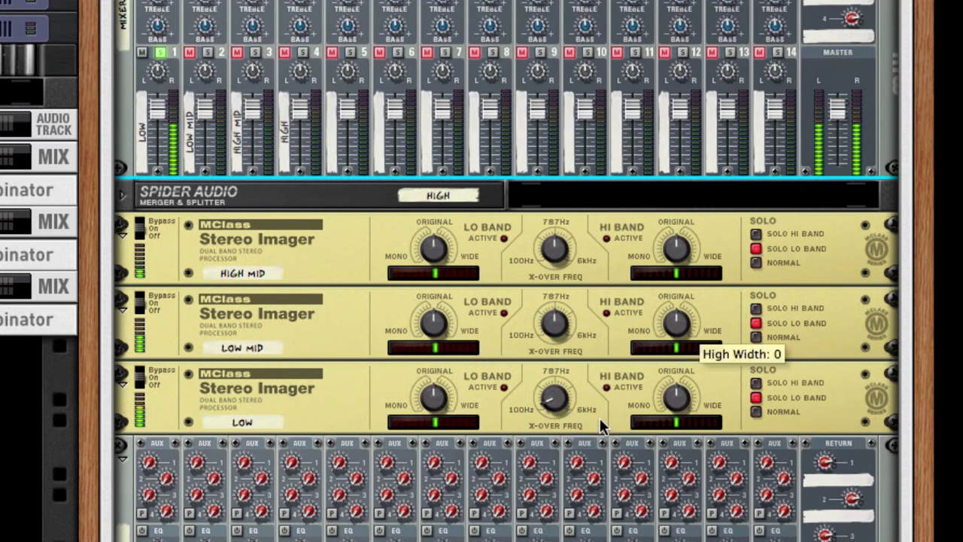
mouse_move(554, 393)
left_mouse_down()
mouse_move(555, 433)
mouse_move(552, 370)
mouse_move(555, 410)
mouse_move(548, 395)
left_mouse_up()
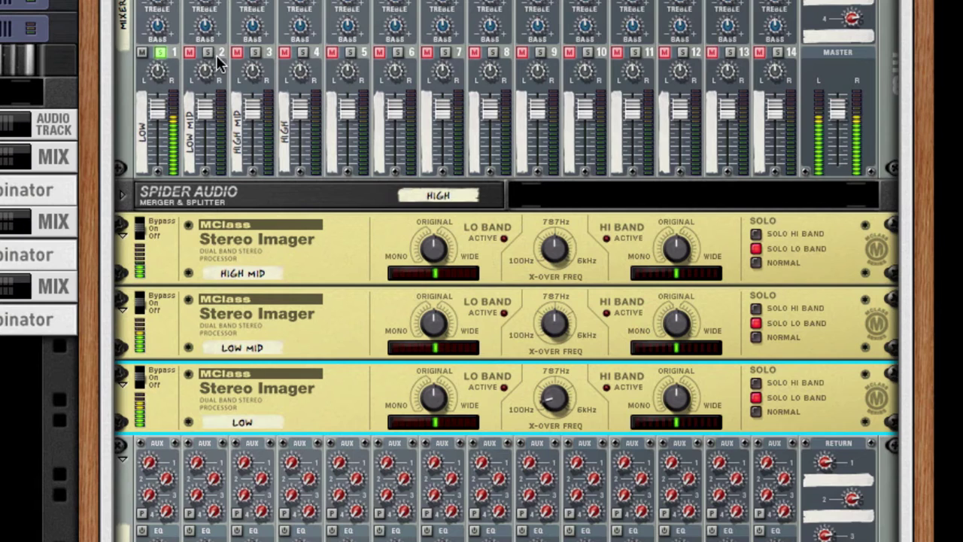
left_click(159, 52)
Solo channel 2 of the upper mixer, set the Low Mid imager's crossover frequency to 608 Hz and release the solo
left_click(208, 52)
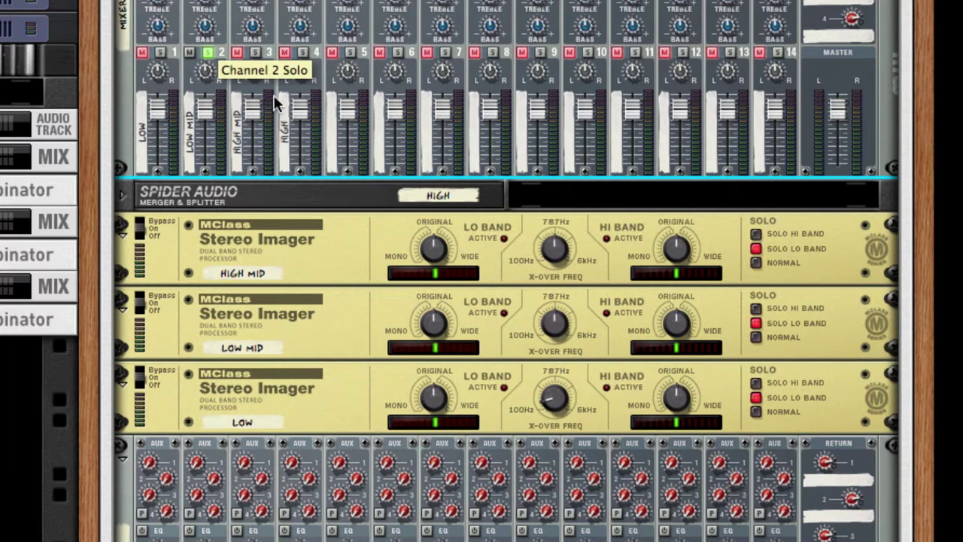
left_click_drag(554, 334, 553, 341)
left_click_drag(555, 400, 555, 377)
mouse_move(555, 331)
left_mouse_down()
mouse_move(555, 316)
mouse_move(554, 353)
mouse_move(557, 316)
left_mouse_up()
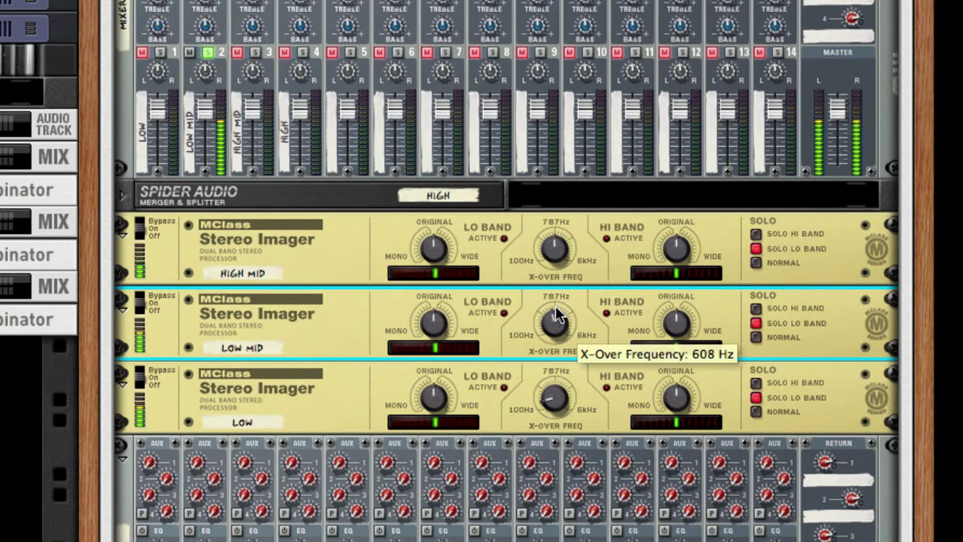
left_click(208, 52)
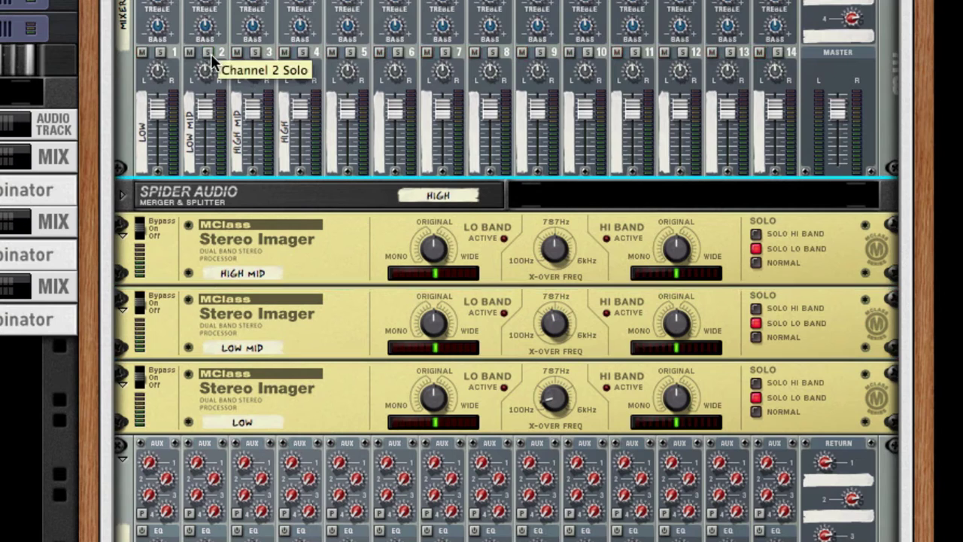
Solo channel 3 of the upper mixer, set the High Mid imager's crossover frequency to 1.82 kHz and release the solo
left_click(254, 53)
mouse_move(554, 256)
left_mouse_down()
mouse_move(563, 231)
mouse_move(556, 250)
left_mouse_up()
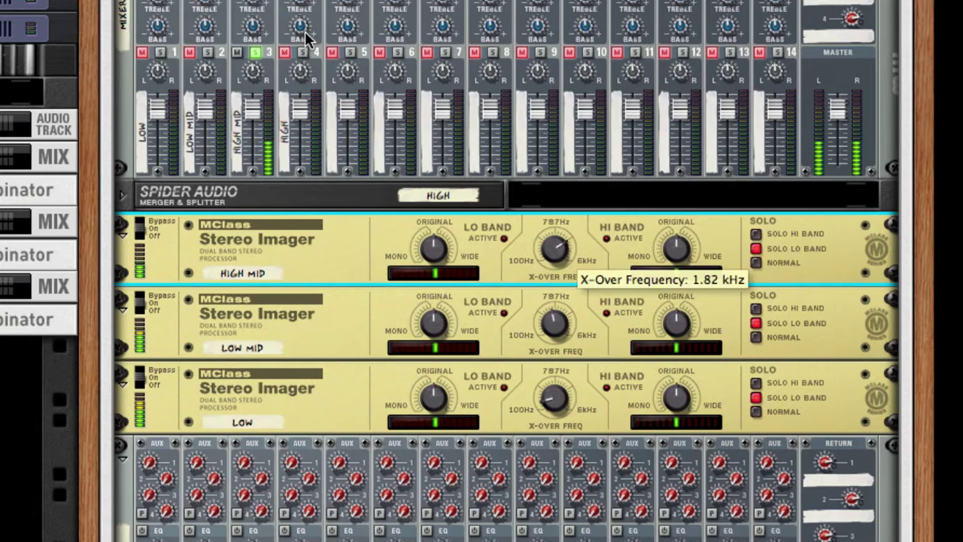
left_click(256, 52)
Lower the High Mid imager's crossover frequency slightly while soloing channel 4 of the upper mixer, and release the solo
left_click(303, 52)
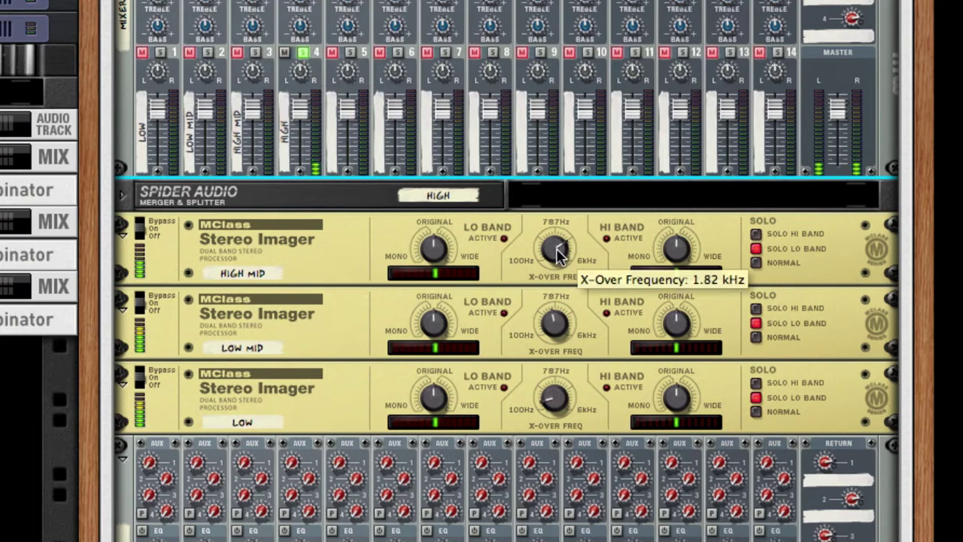
left_click_drag(558, 256, 558, 265)
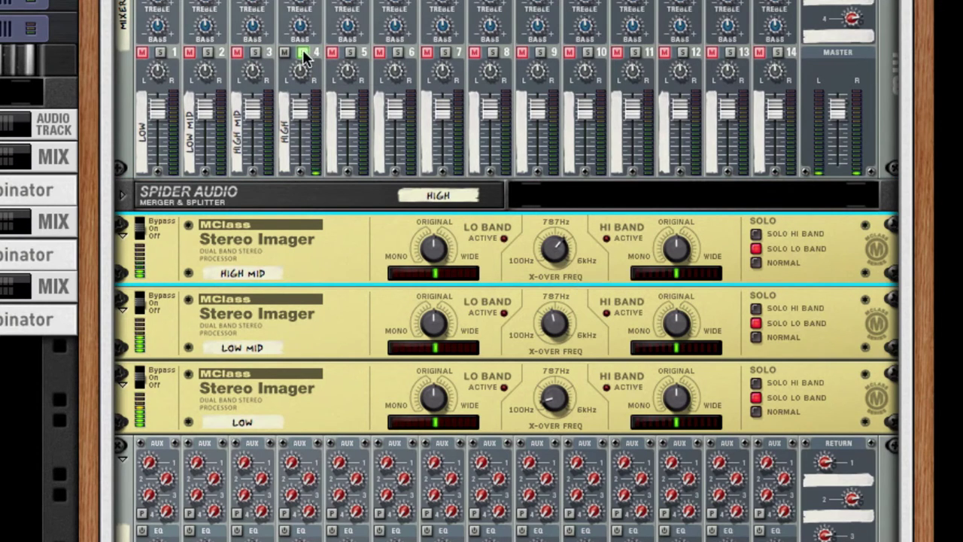
left_click(304, 53)
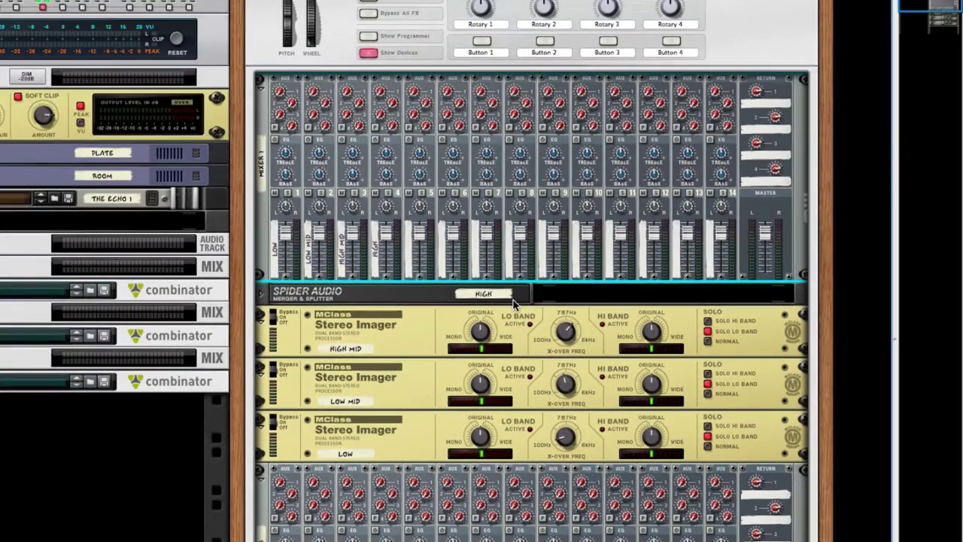
Add a second Spider Audio Merger & Splitter between the Low Stereo Imager and the lower mixer on the rack's rear
key("Tab")
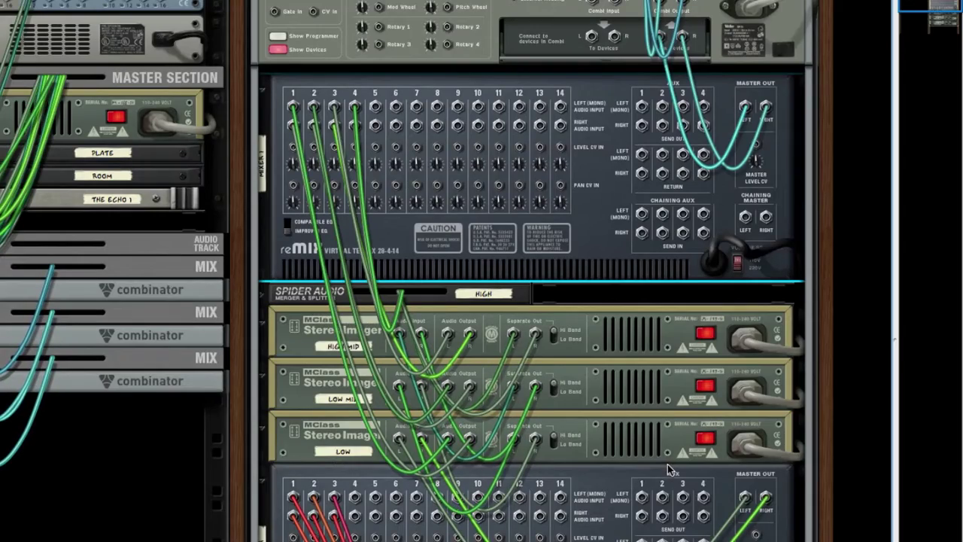
scroll(668, 465, "down", 2)
scroll(667, 468, "down", 1)
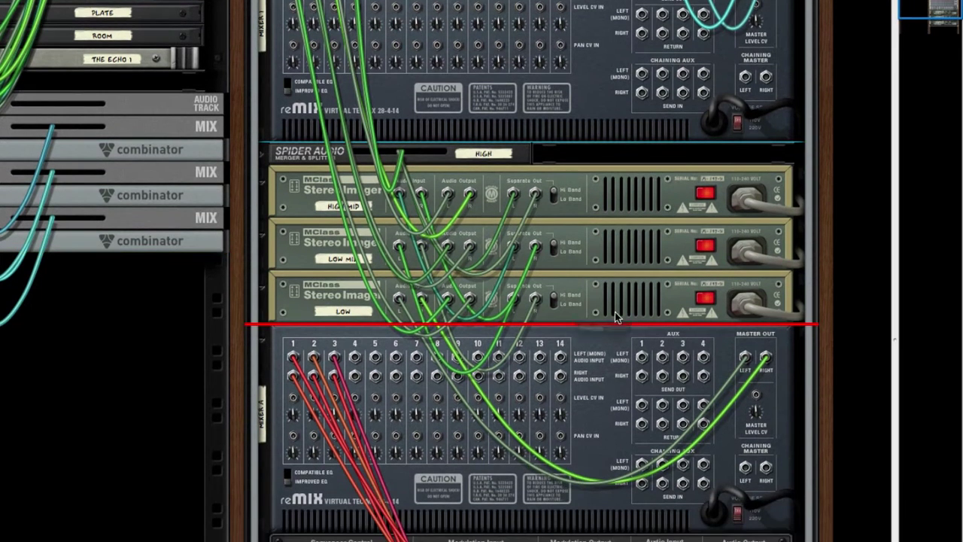
left_click_drag(617, 318, 698, 316)
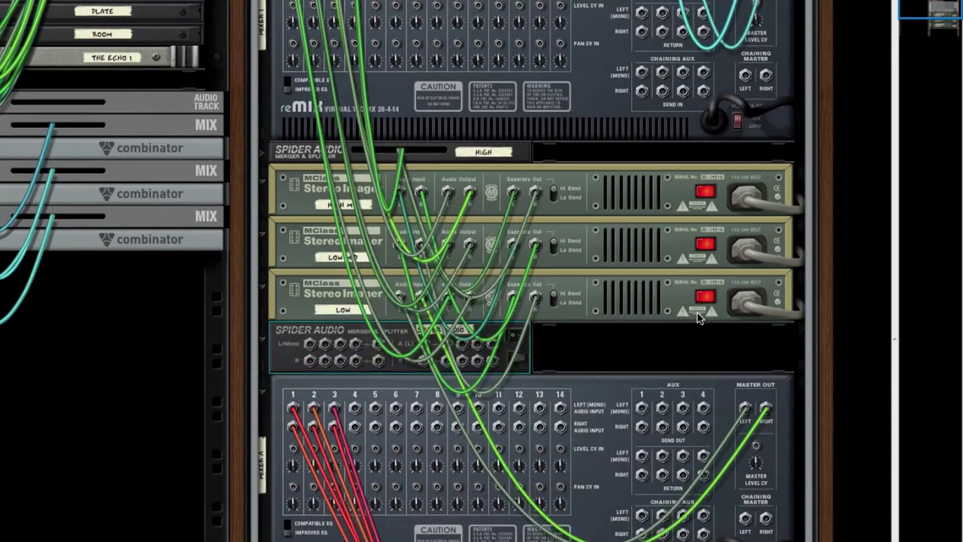
Route the lower mixer's master out through the new Spider splitter into the Low imager's audio input and the upper mixer's channel 14
left_click_drag(766, 408, 560, 368)
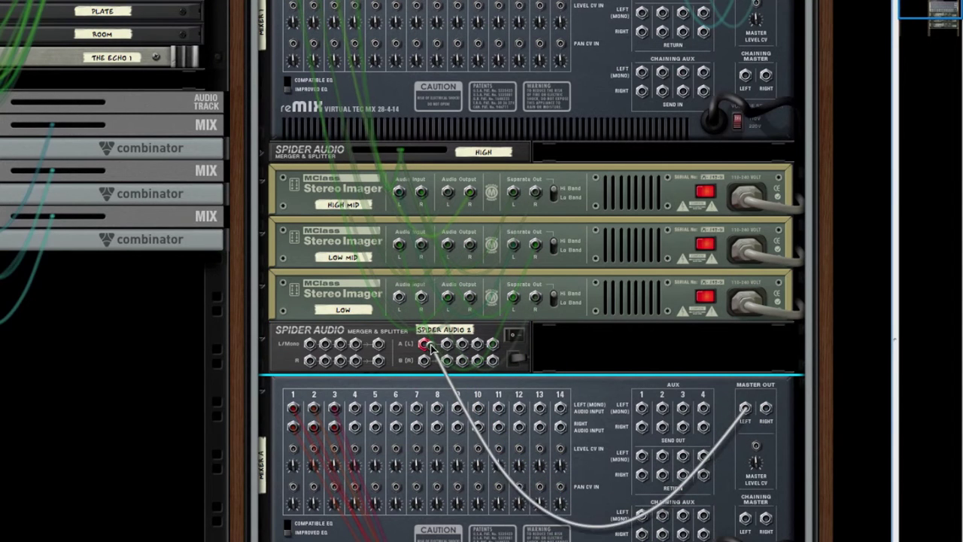
left_click_drag(425, 345, 426, 345)
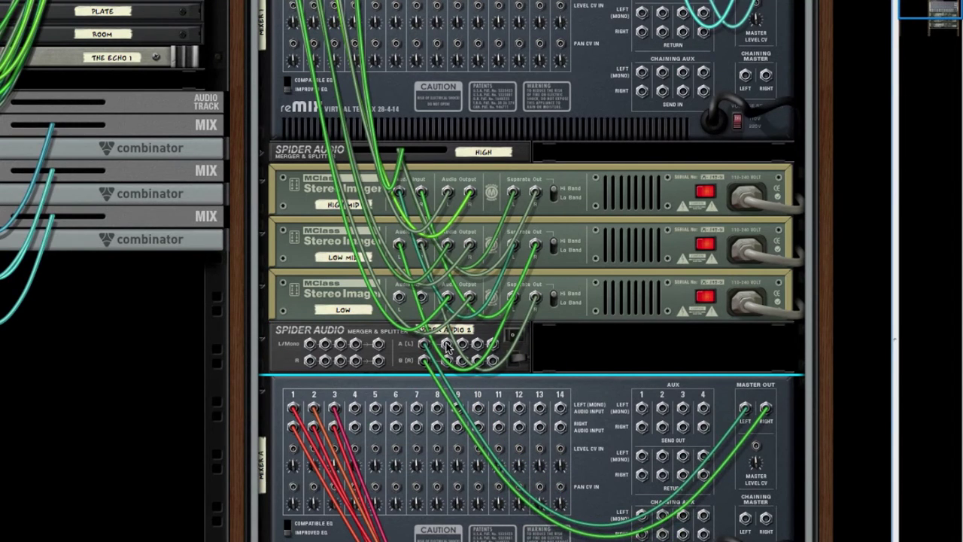
left_click_drag(447, 346, 400, 296)
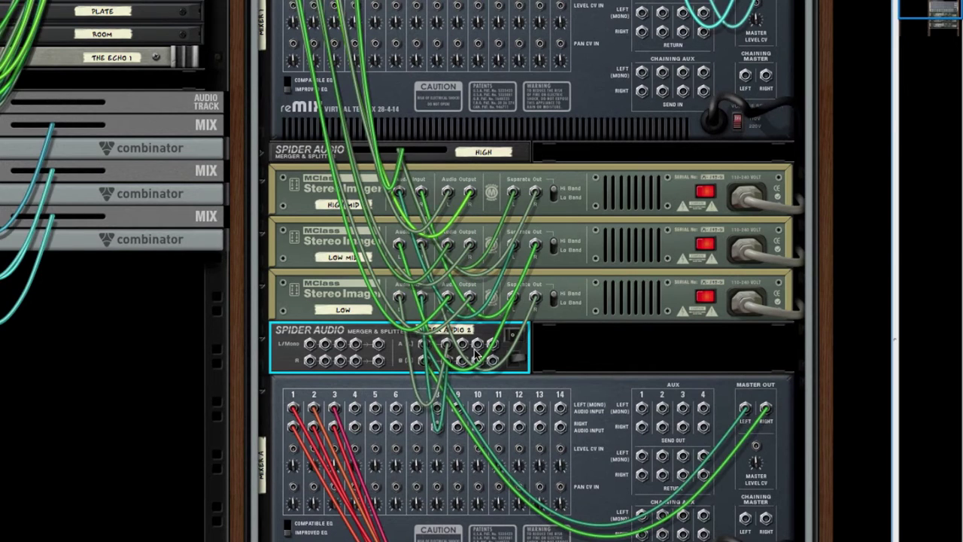
left_click_drag(469, 346, 563, 67)
Rename the new Spider Audio unit bypass on the rack's front and mute channel 14 of the upper mixer
key("Tab")
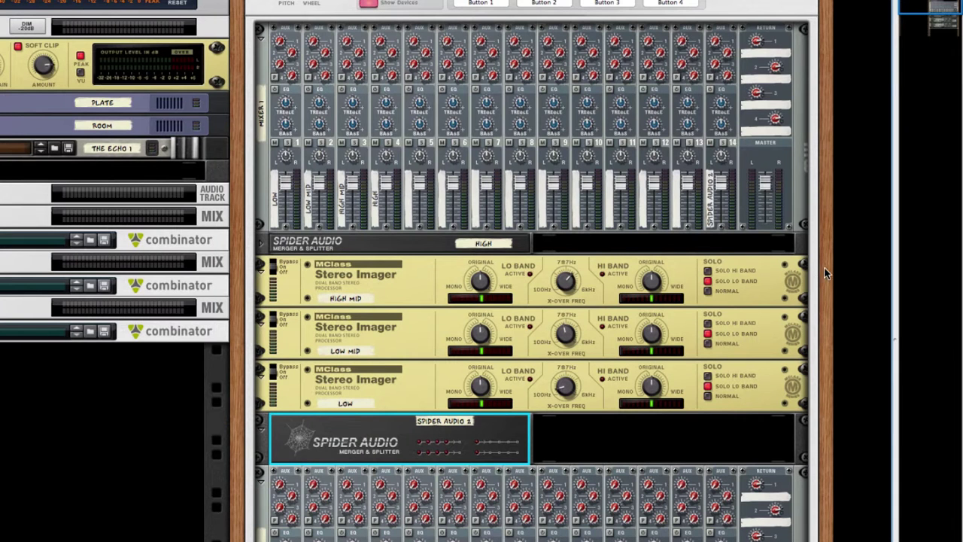
double_click(450, 423)
type("bypass")
key("Return")
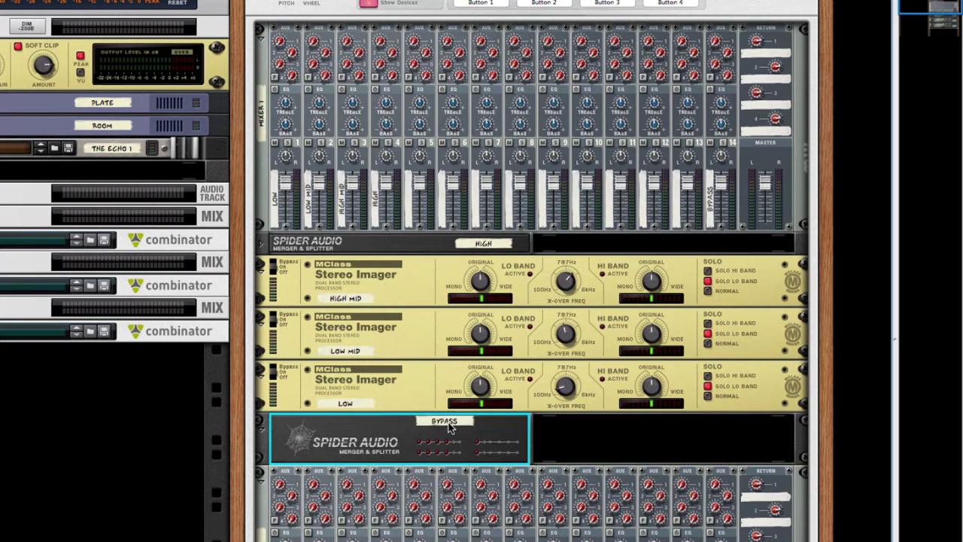
left_click(711, 143)
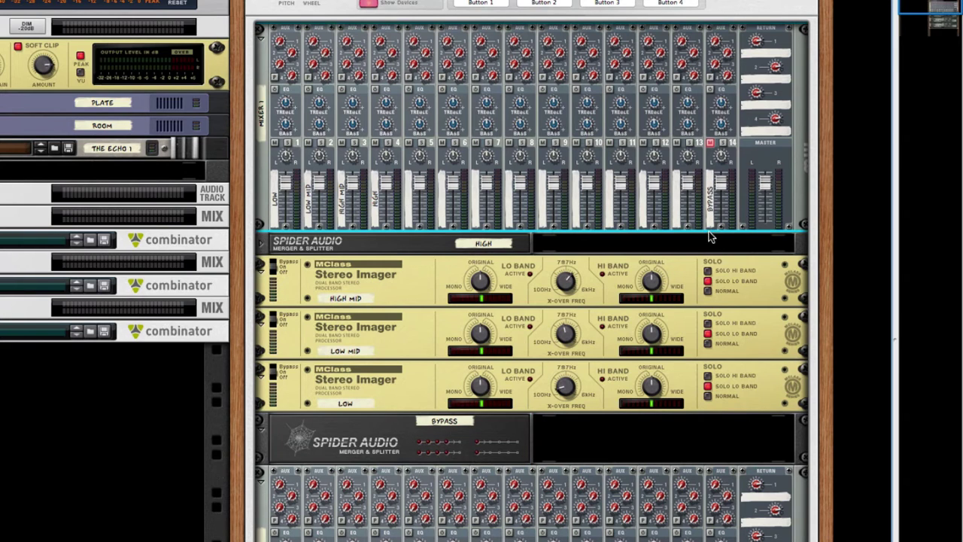
Play the sound and toggle channel 14's solo to compare the bypass signal with the four-band split signal
key("space")
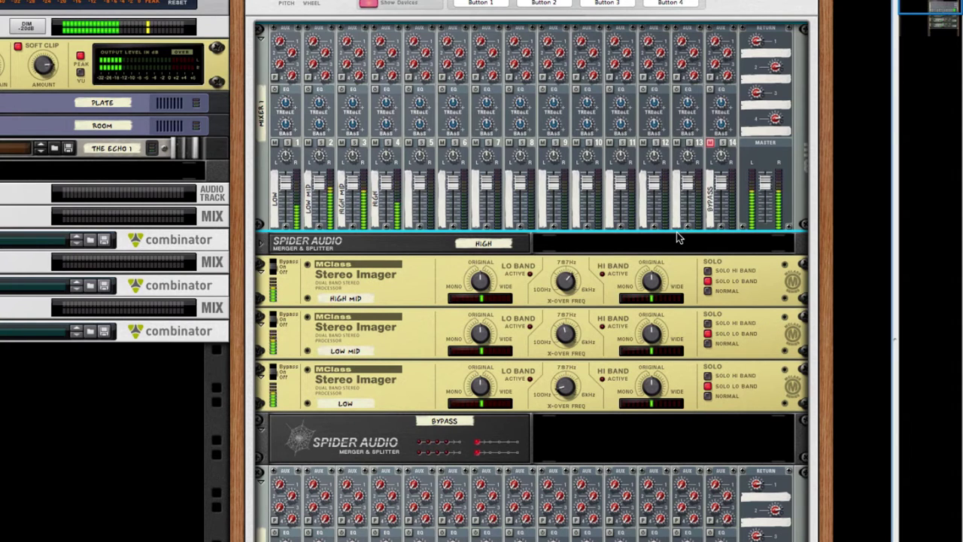
left_click(721, 144)
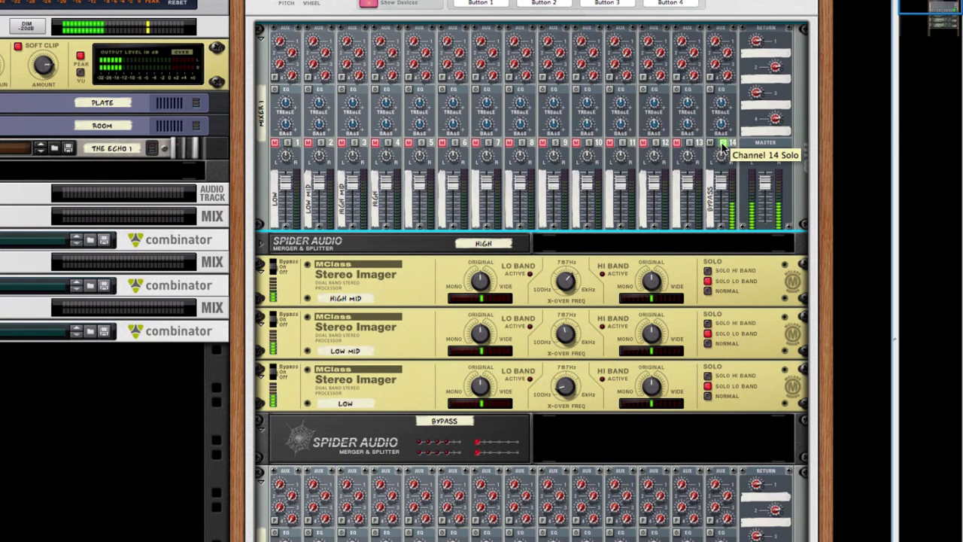
left_click(721, 144)
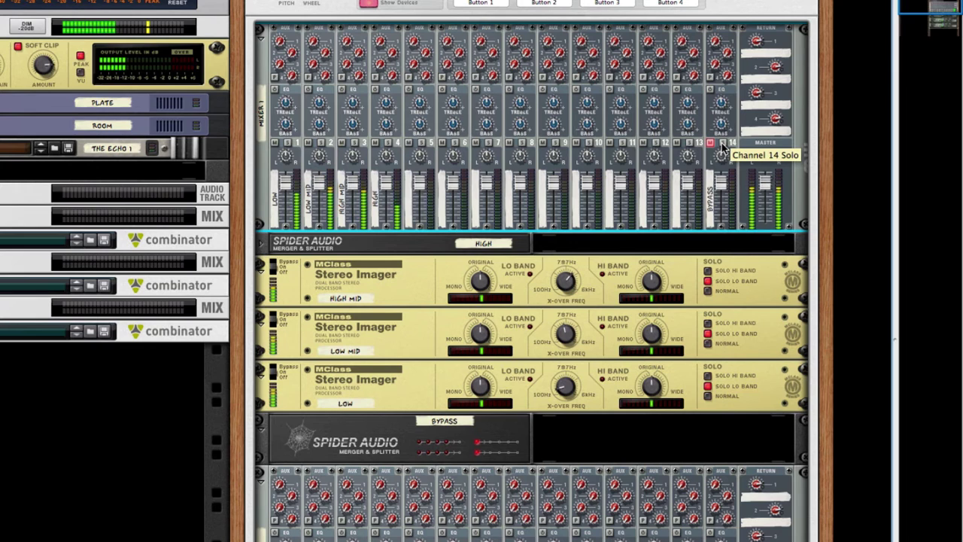
left_click(722, 144)
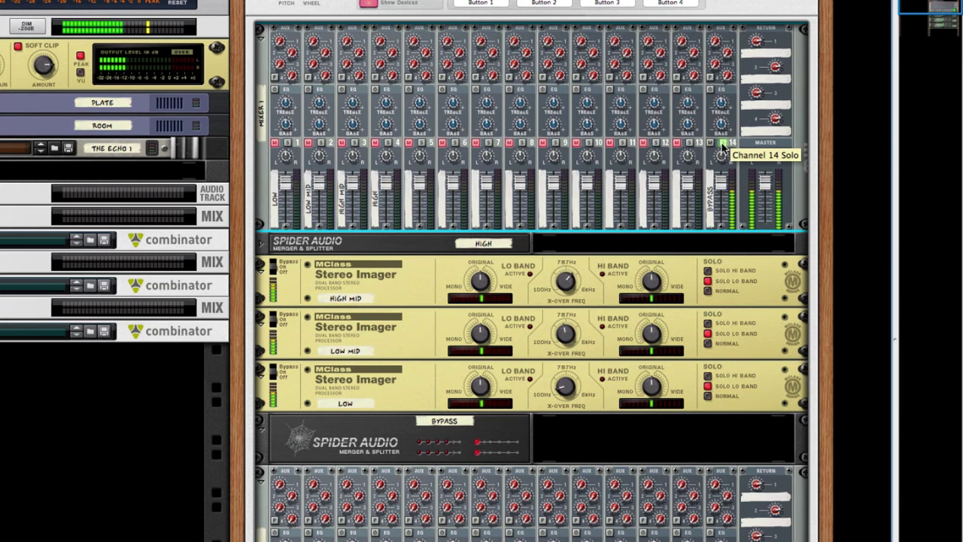
left_click(722, 144)
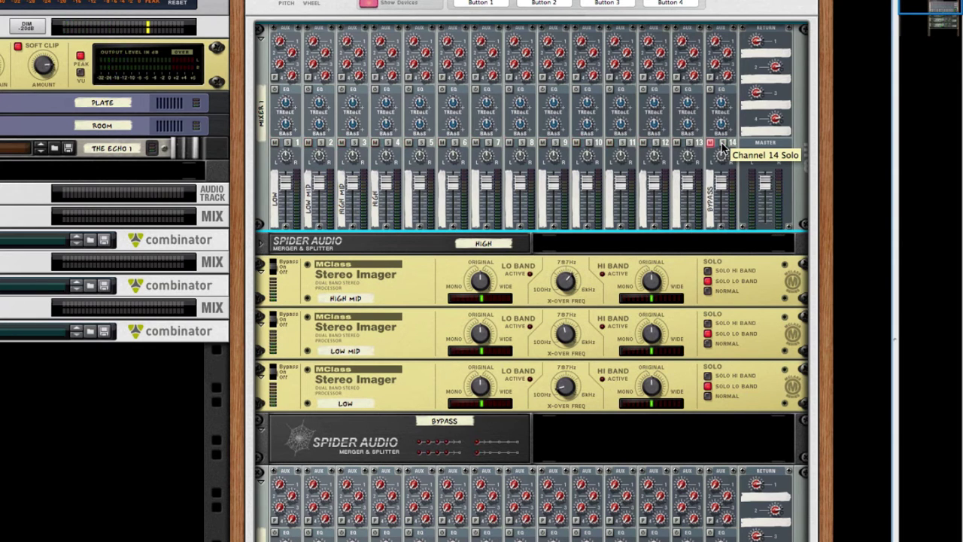